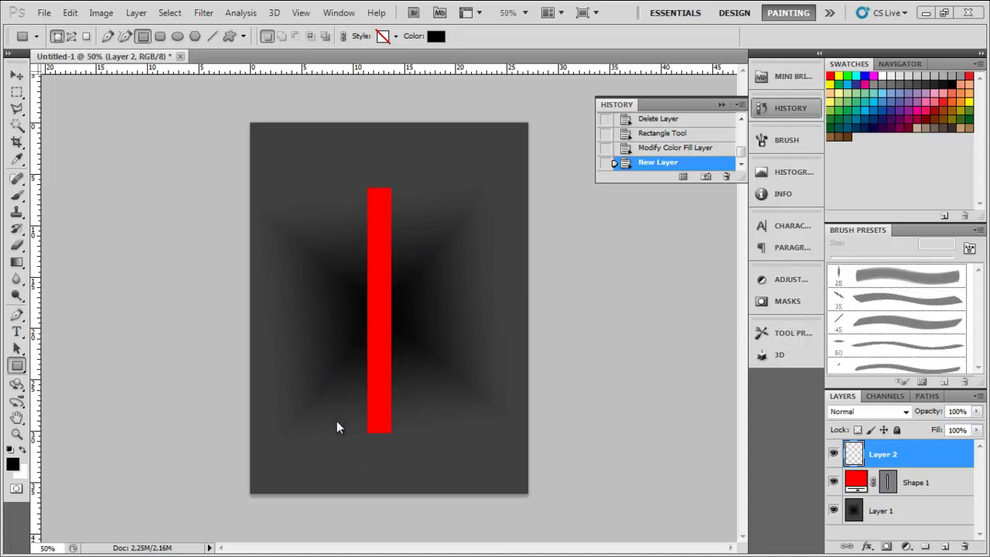
Activate the Brush tool and enable Shape Dynamics with the Size Jitter control set to Pen Pressure.
{"action": "left_click", "coordinate": [17, 196]}
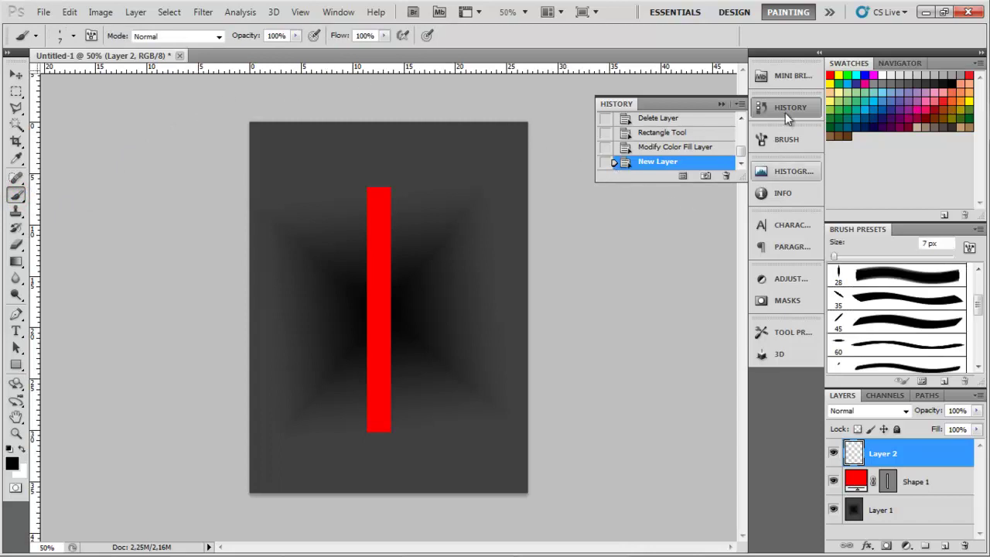
{"action": "left_click", "coordinate": [777, 144]}
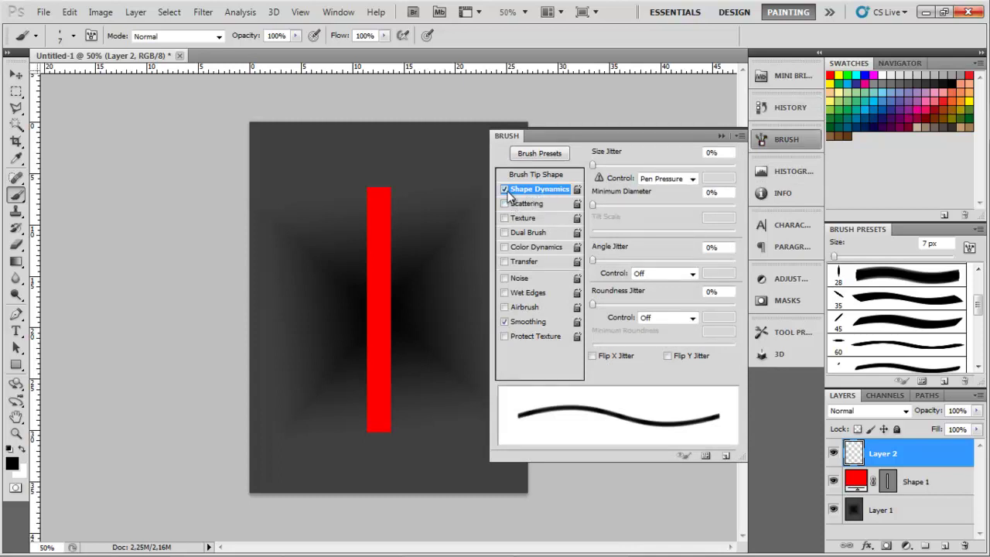
{"action": "left_click", "coordinate": [694, 178]}
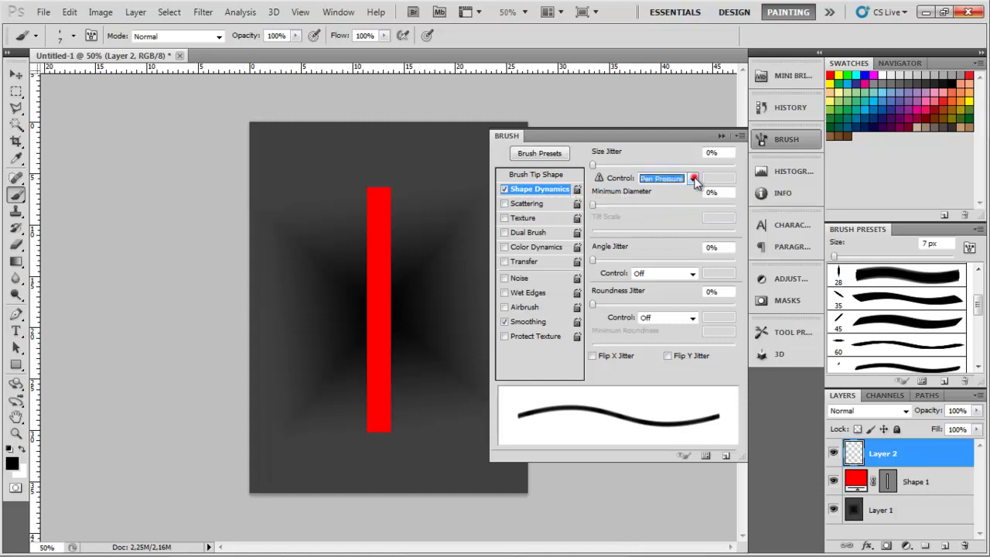
{"action": "left_click", "coordinate": [693, 178]}
{"action": "left_click", "coordinate": [669, 208]}
{"action": "left_click", "coordinate": [720, 136]}
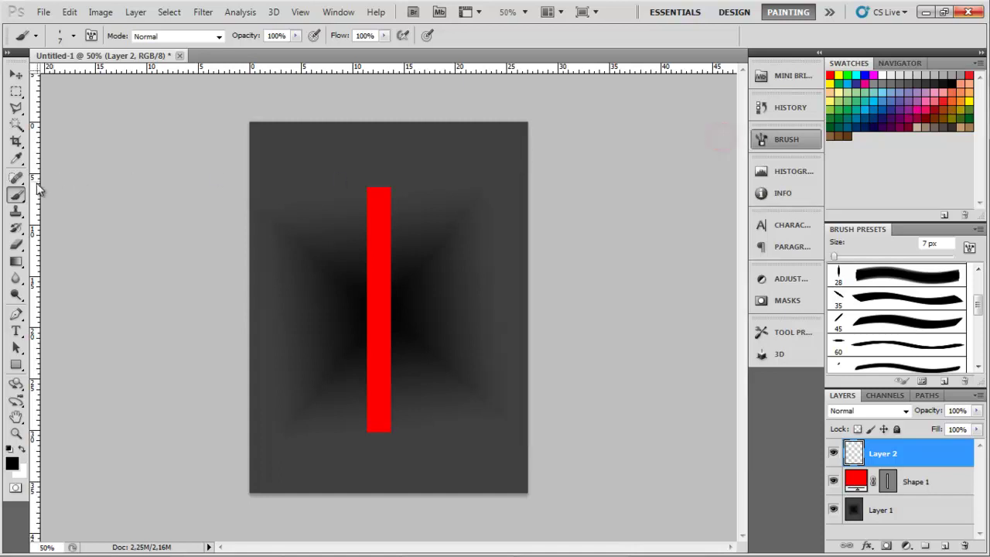
Replace the current brush presets with the Calligraphic Brushes set.
{"action": "left_click", "coordinate": [72, 36]}
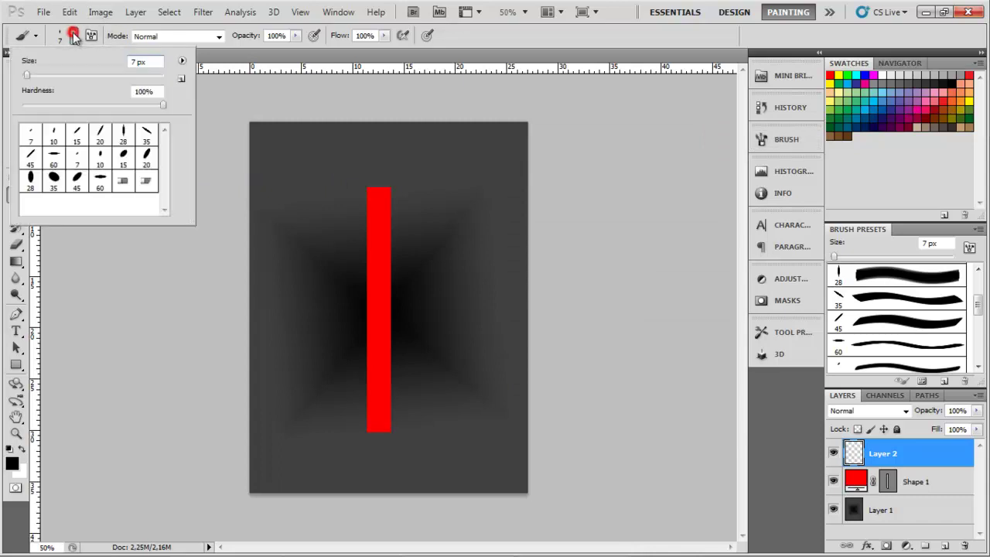
{"action": "left_click", "coordinate": [183, 61]}
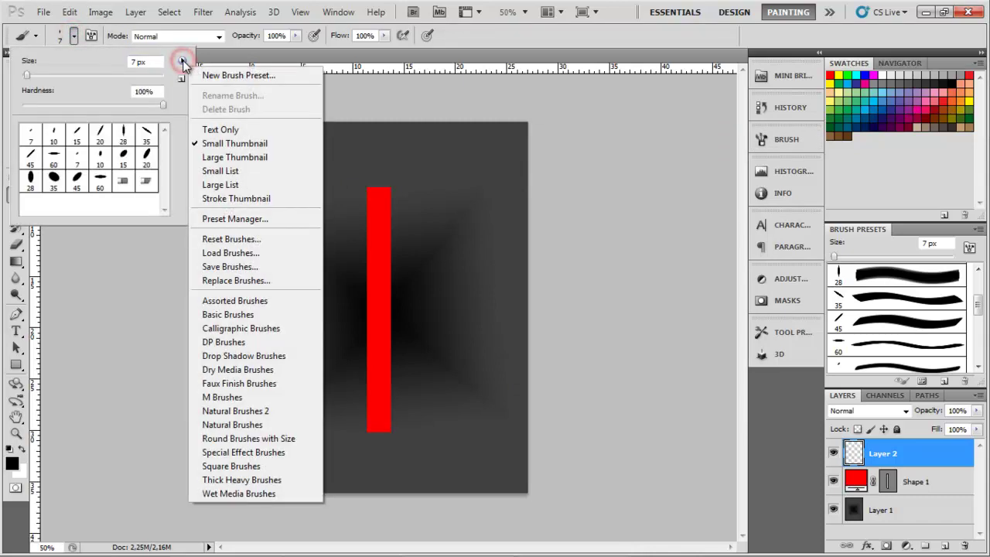
{"action": "left_click", "coordinate": [284, 328]}
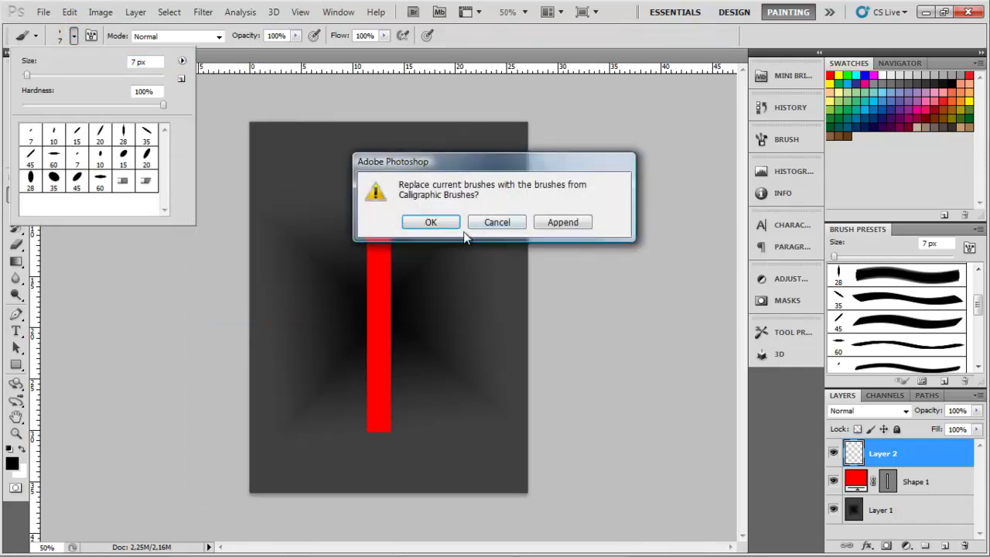
{"action": "left_click", "coordinate": [454, 223]}
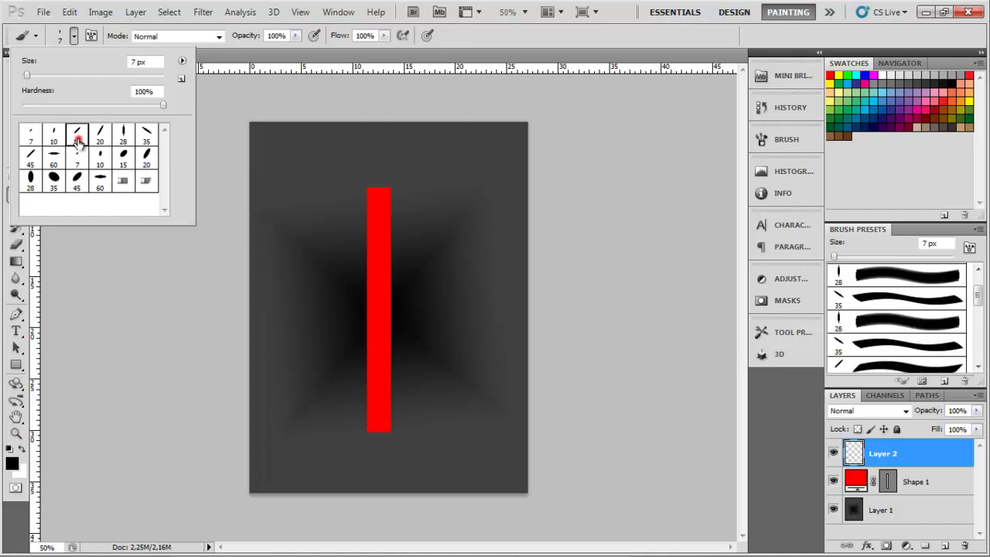
Choose the 35 px slanted calligraphic brush and set its size to 9 px.
{"action": "left_click", "coordinate": [77, 139]}
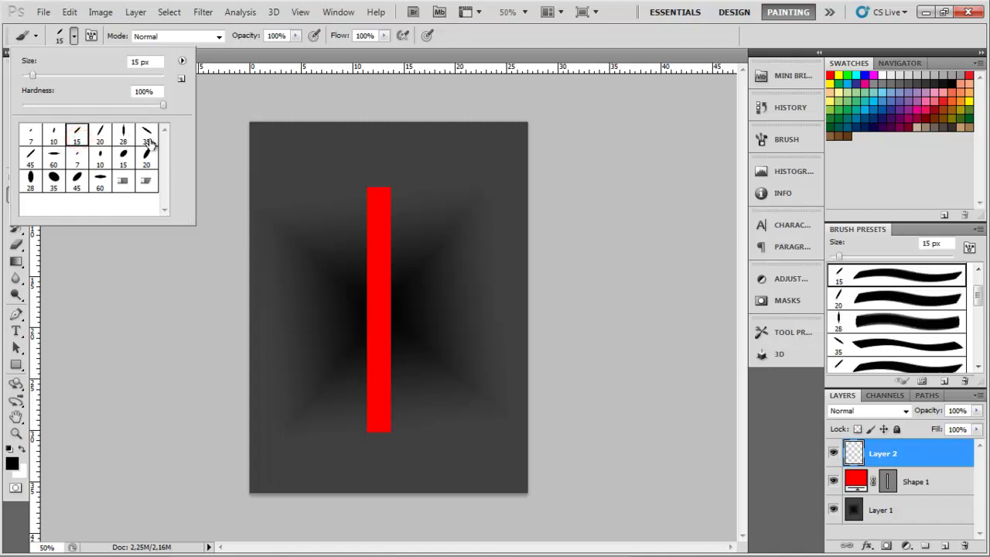
{"action": "left_click", "coordinate": [147, 139]}
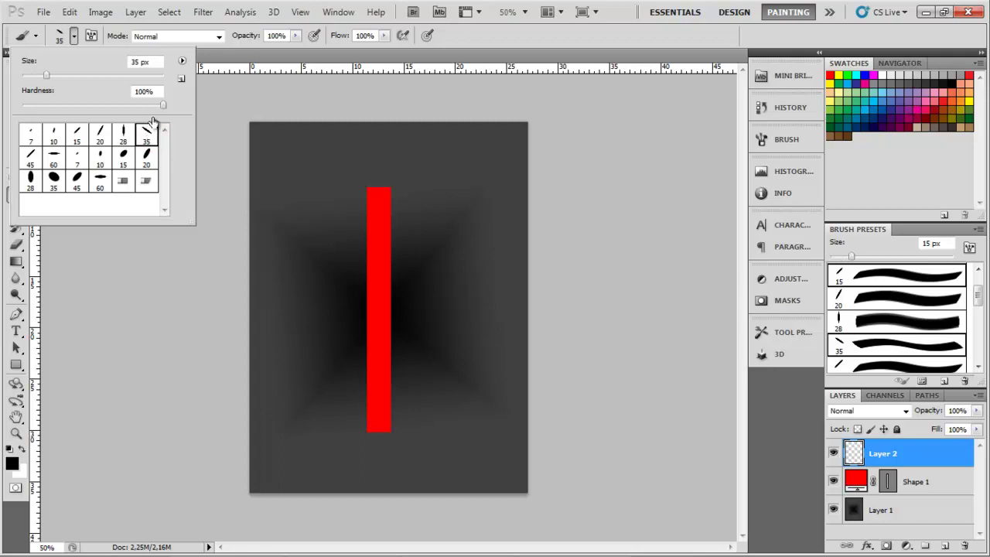
{"action": "left_click", "coordinate": [146, 136]}
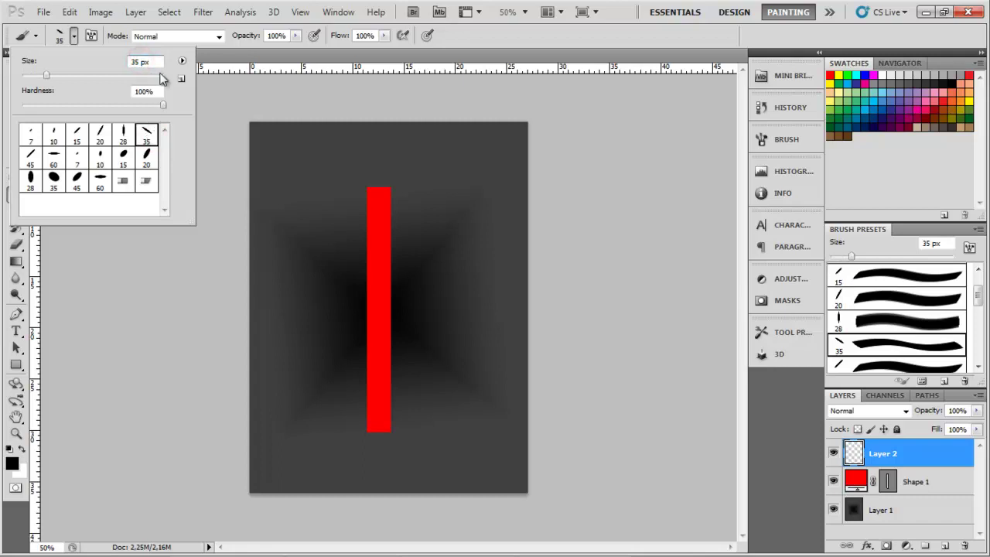
{"action": "key", "text": "BackSpace"}
{"action": "type", "text": "1"}
{"action": "type", "text": "9"}
{"action": "left_click", "coordinate": [71, 36]}
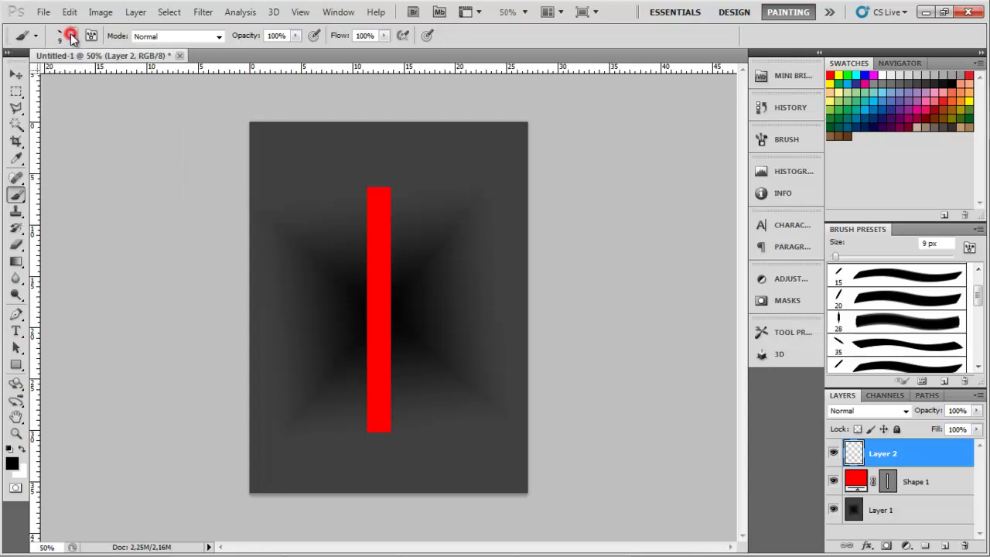
Draw a winding S-curve path with the Pen tool down the canvas, crossing the red bar repeatedly from above it to below it.
{"action": "left_click", "coordinate": [16, 314]}
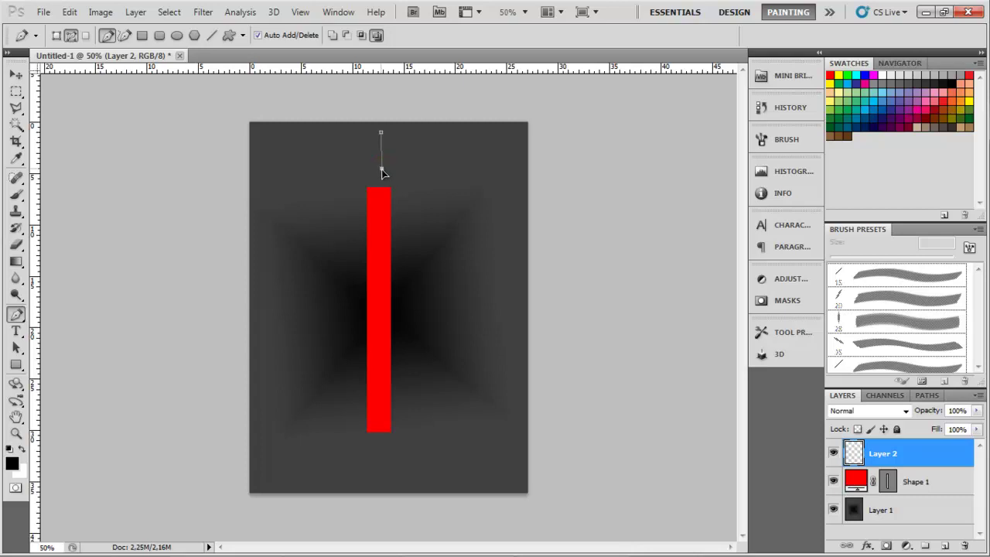
{"action": "left_click_drag", "start_coordinate": [382, 169], "coordinate": [462, 165]}
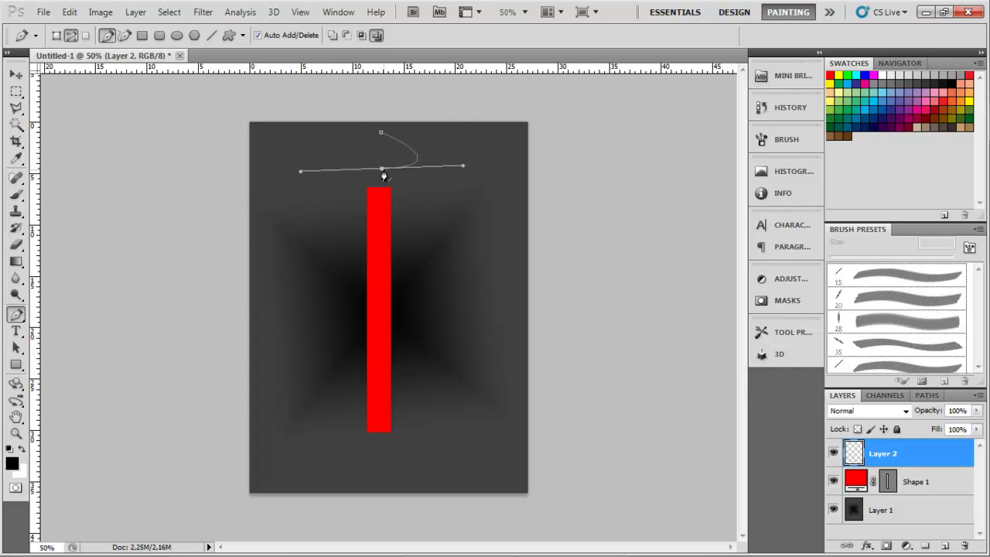
{"action": "left_click", "coordinate": [380, 215]}
{"action": "left_click_drag", "start_coordinate": [378, 248], "coordinate": [298, 253]}
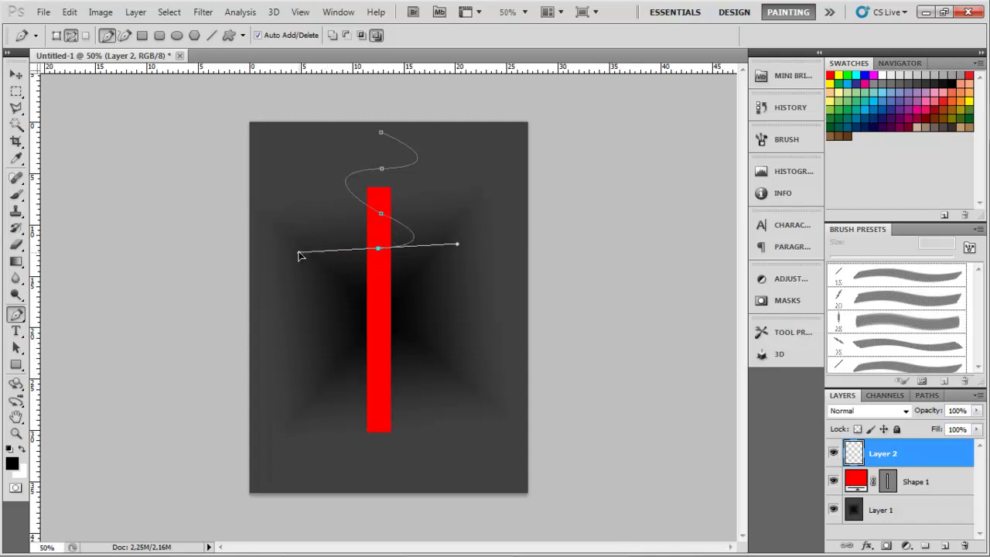
{"action": "left_click_drag", "start_coordinate": [378, 298], "coordinate": [424, 298]}
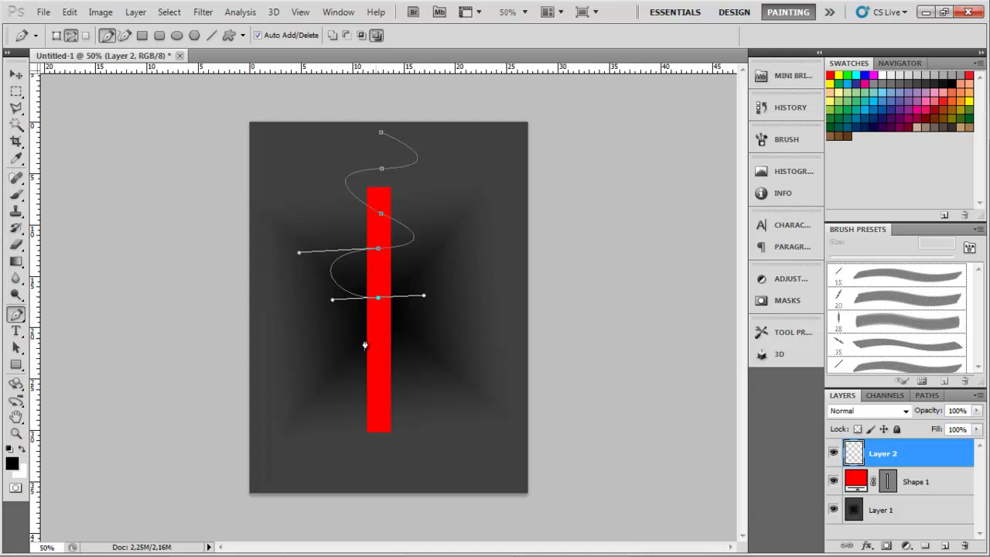
{"action": "left_click_drag", "start_coordinate": [381, 339], "coordinate": [302, 345]}
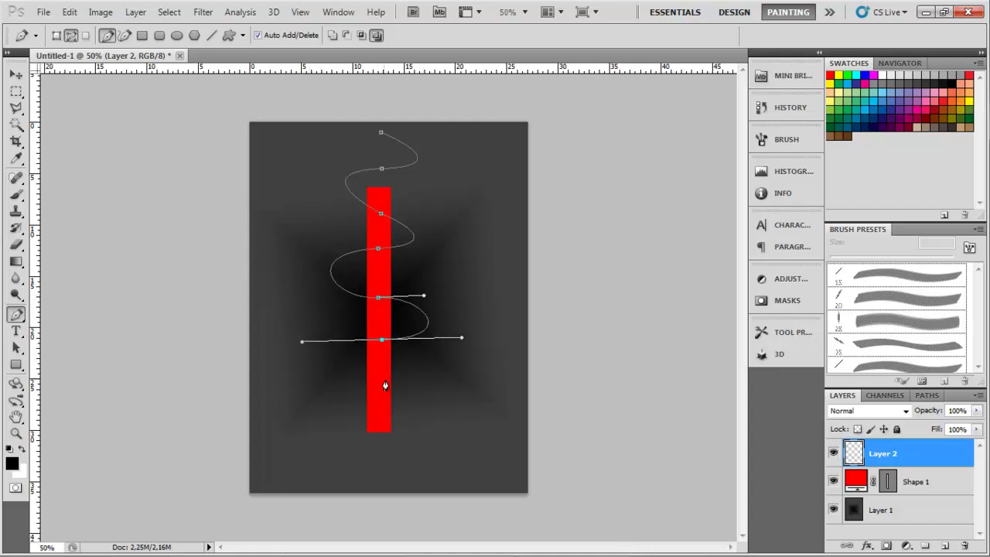
{"action": "left_click_drag", "start_coordinate": [378, 380], "coordinate": [437, 379]}
{"action": "left_click_drag", "start_coordinate": [376, 415], "coordinate": [290, 414]}
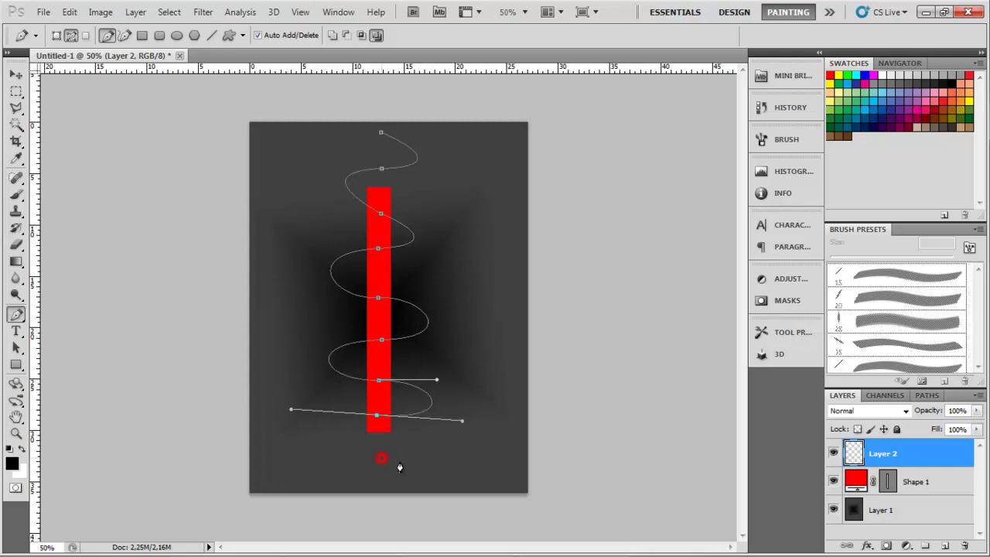
{"action": "left_click_drag", "start_coordinate": [381, 457], "coordinate": [421, 459]}
{"action": "left_click_drag", "start_coordinate": [384, 489], "coordinate": [341, 489]}
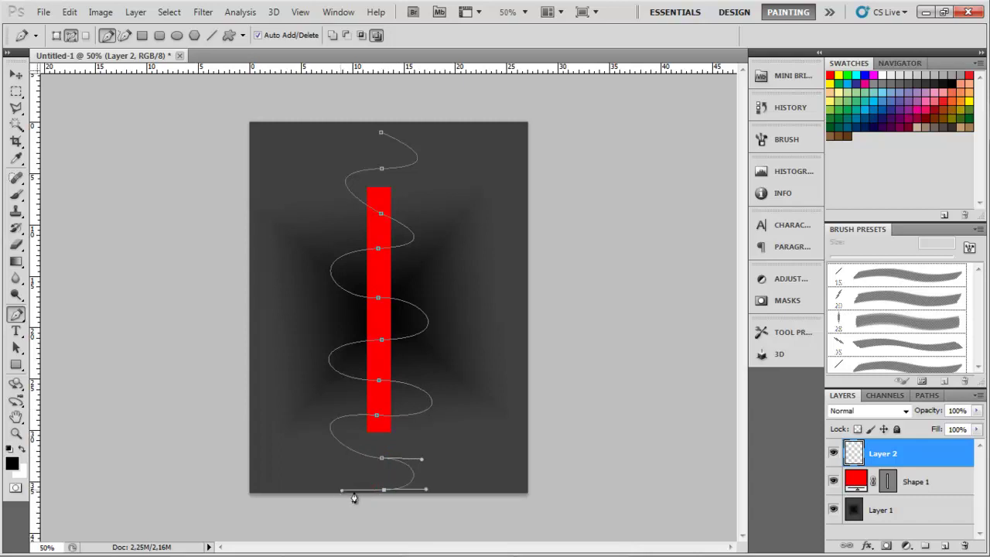
Stroke the winding path in black using the Brush with Simulate Pressure enabled.
{"action": "right_click", "coordinate": [381, 462]}
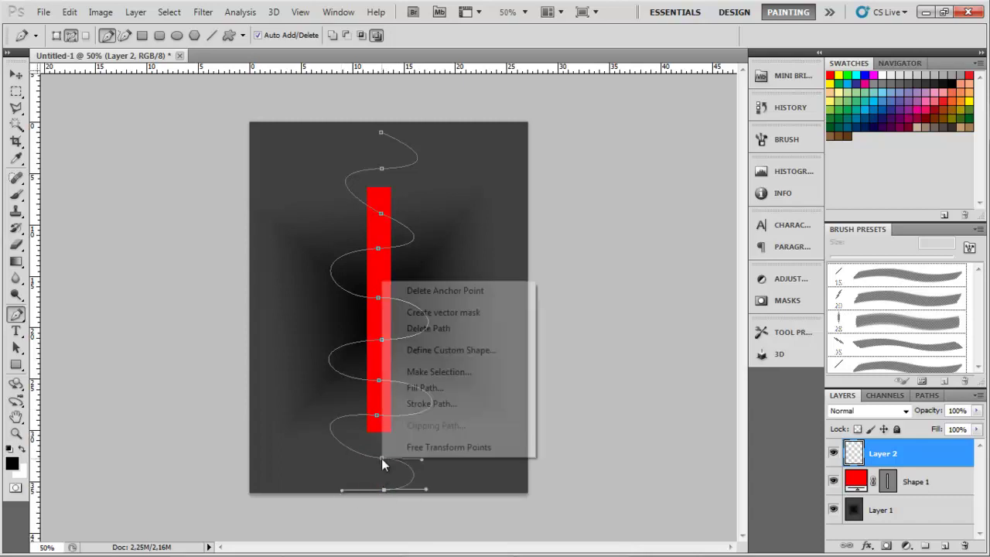
{"action": "left_click", "coordinate": [428, 404]}
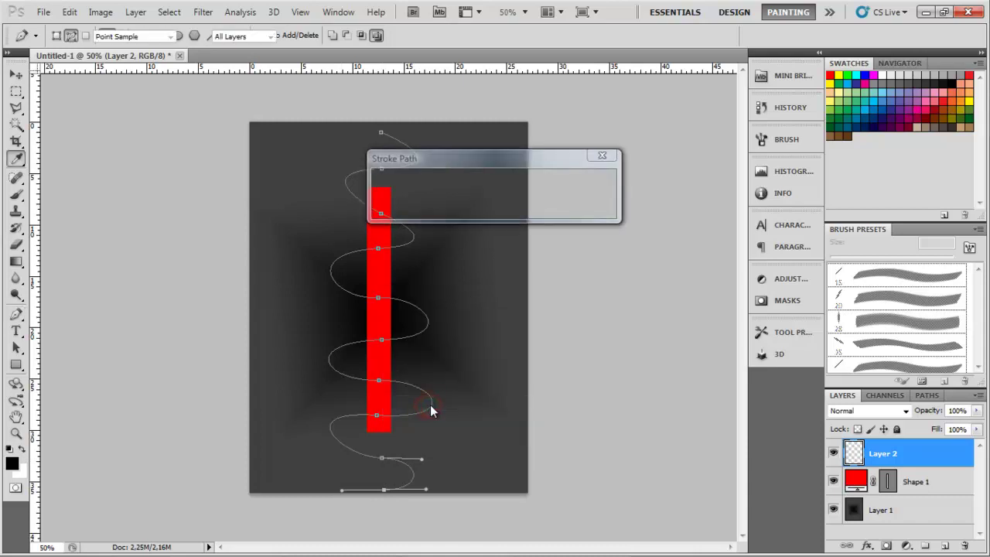
{"action": "left_click", "coordinate": [539, 186]}
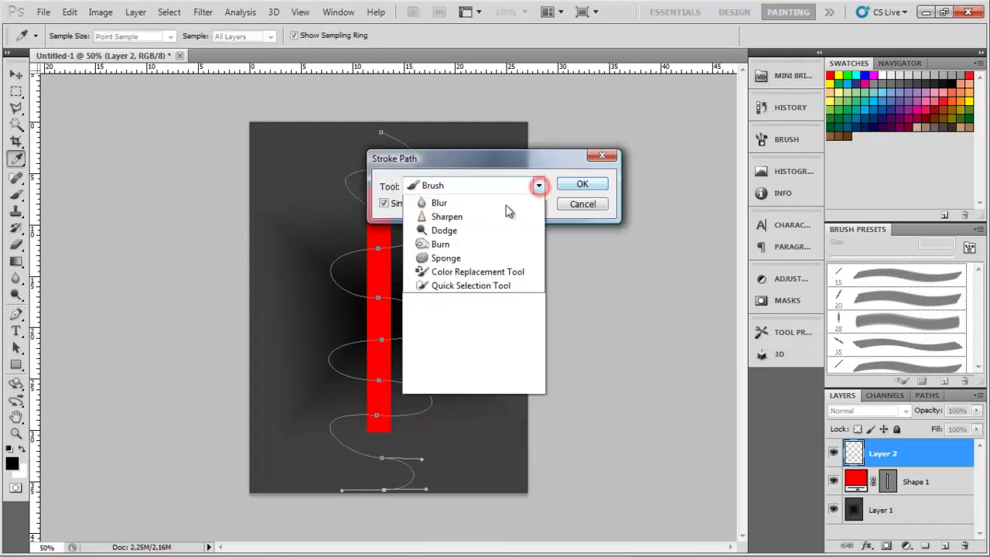
{"action": "left_click", "coordinate": [470, 213]}
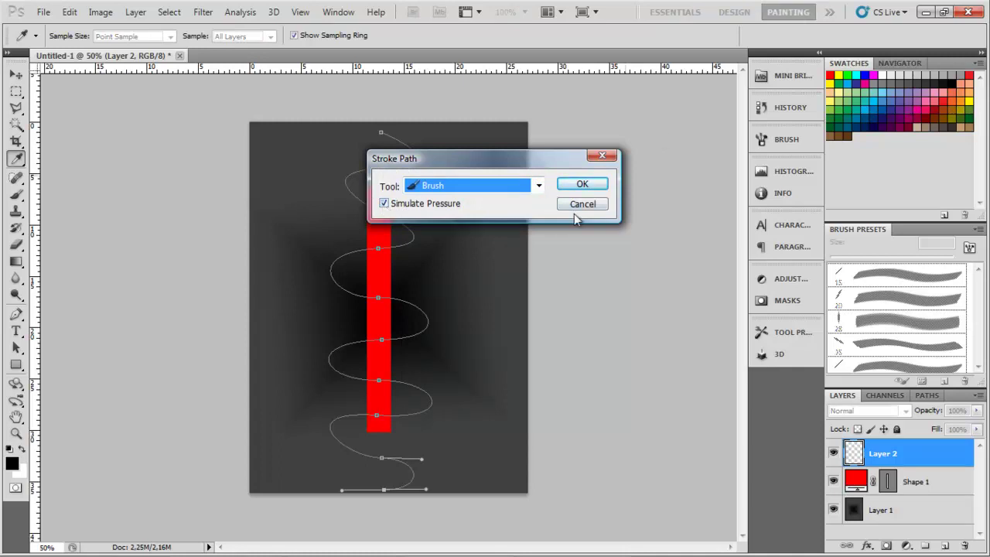
{"action": "left_click", "coordinate": [581, 183]}
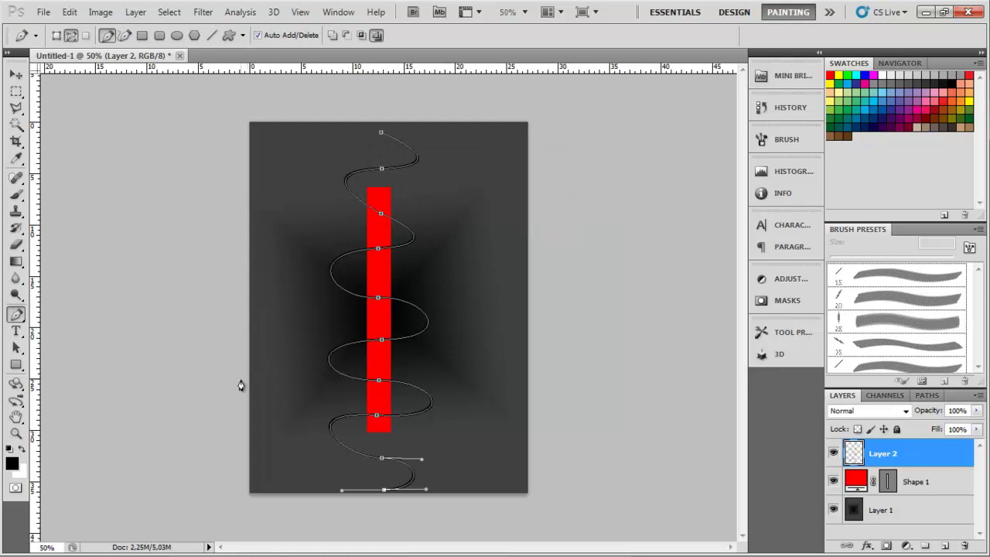
Make white the foreground colour and stroke the winding path using the Brush with Simulate Pressure enabled.
{"action": "left_click", "coordinate": [20, 449]}
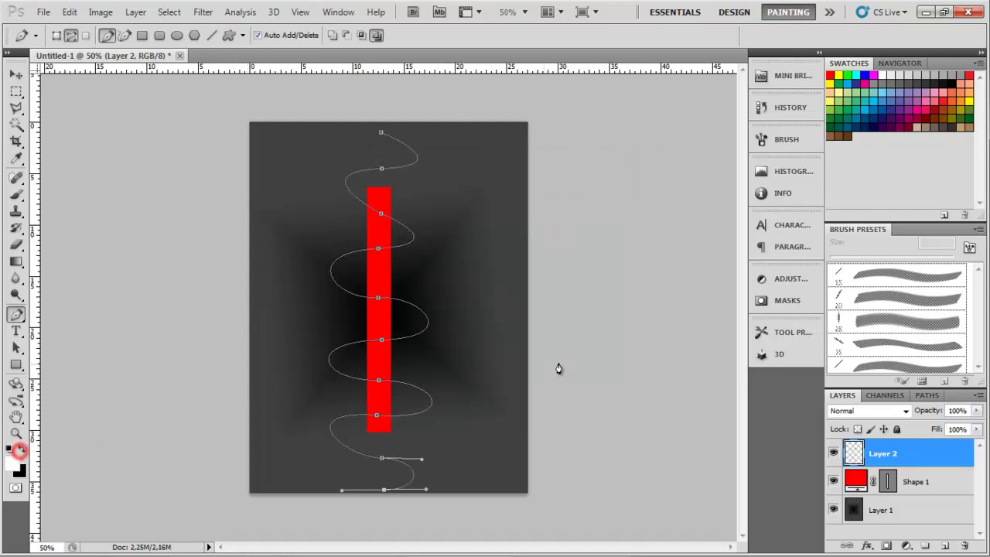
{"action": "right_click", "coordinate": [379, 387]}
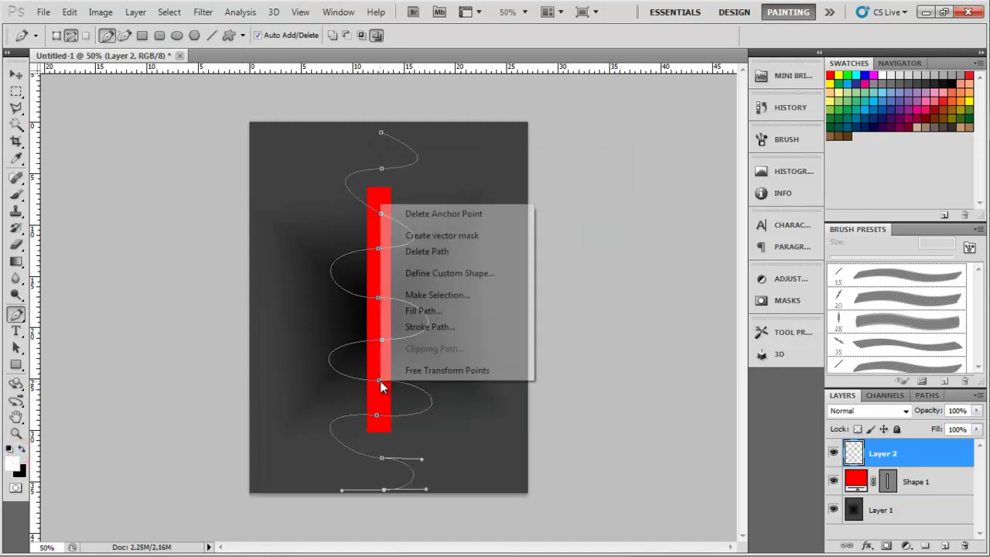
{"action": "left_click", "coordinate": [442, 325]}
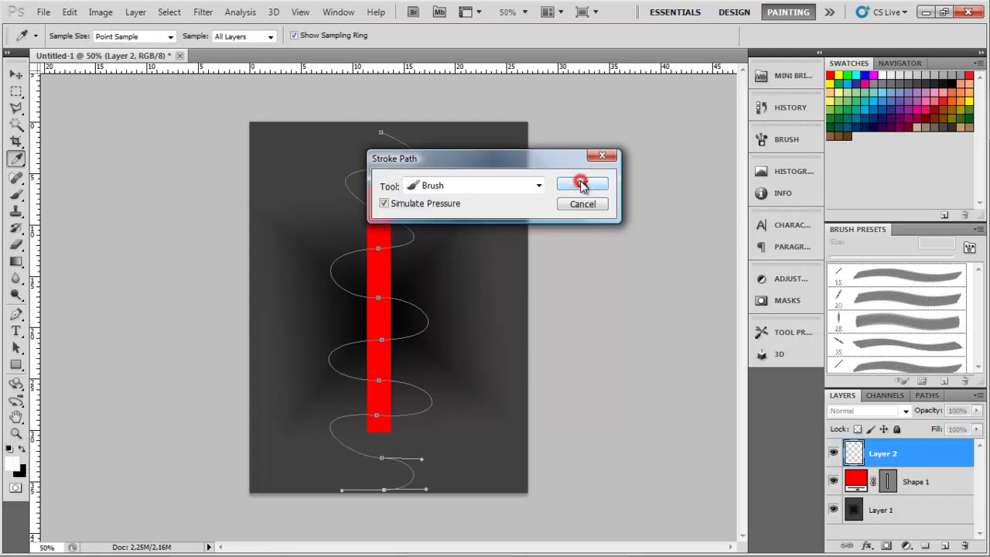
{"action": "left_click", "coordinate": [579, 184]}
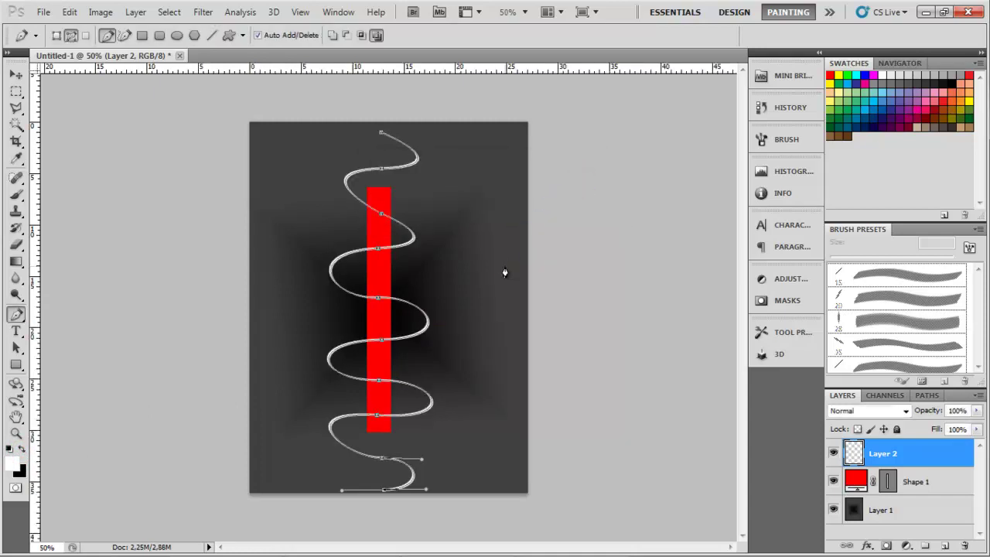
Add an Outer Glow style to the winding line's layer and make the glow colour bright cyan.
{"action": "left_click", "coordinate": [943, 453]}
{"action": "double_click", "coordinate": [914, 463]}
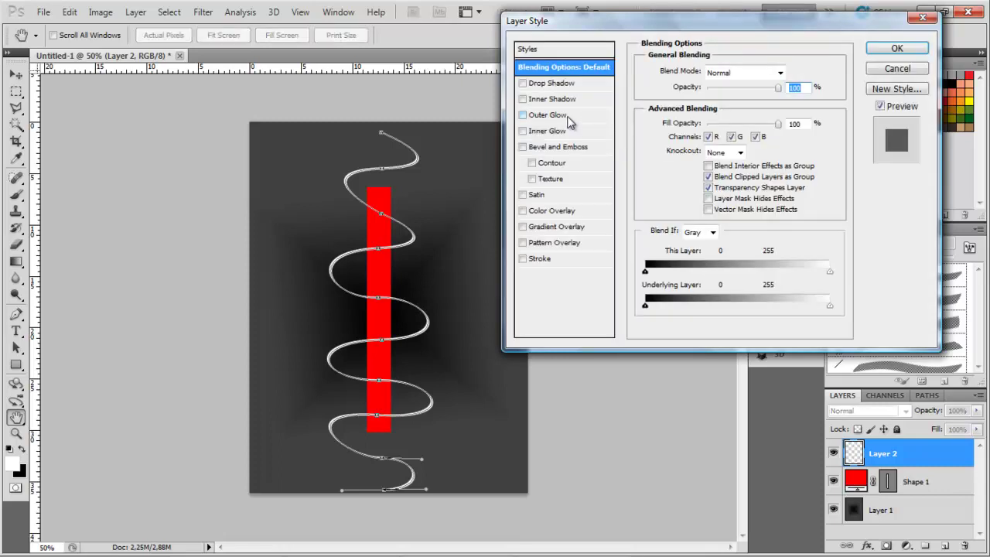
{"action": "left_click", "coordinate": [569, 116]}
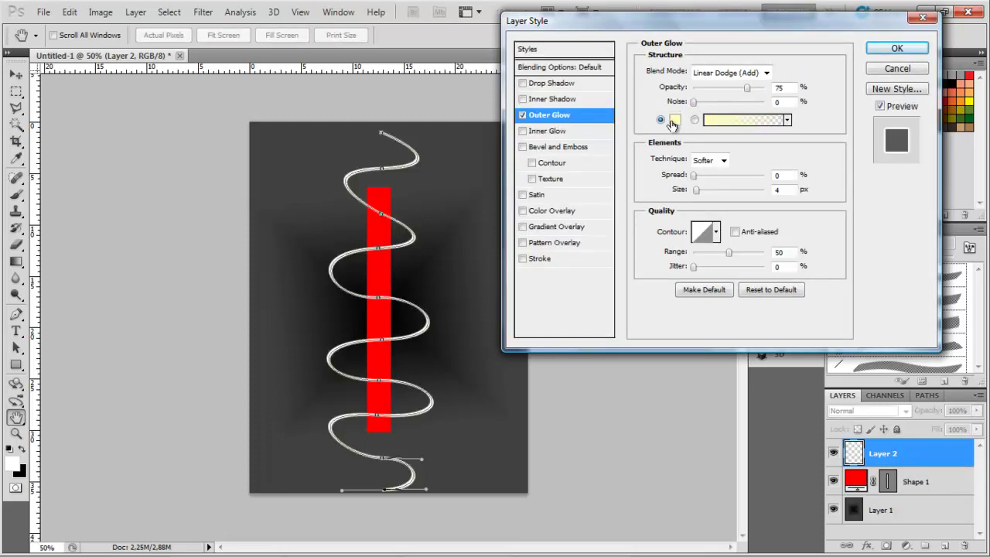
{"action": "left_click", "coordinate": [677, 121]}
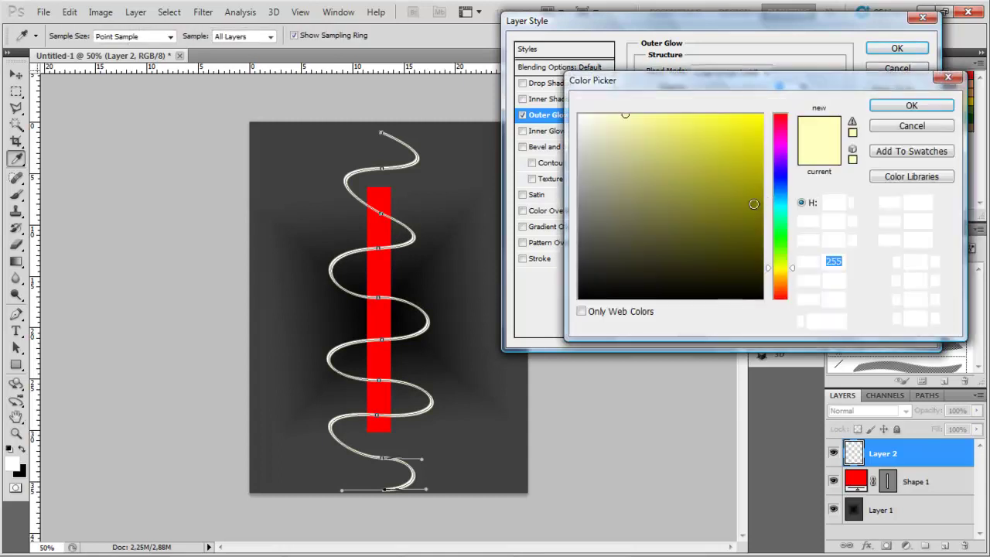
{"action": "left_click", "coordinate": [780, 209]}
{"action": "left_click", "coordinate": [742, 151]}
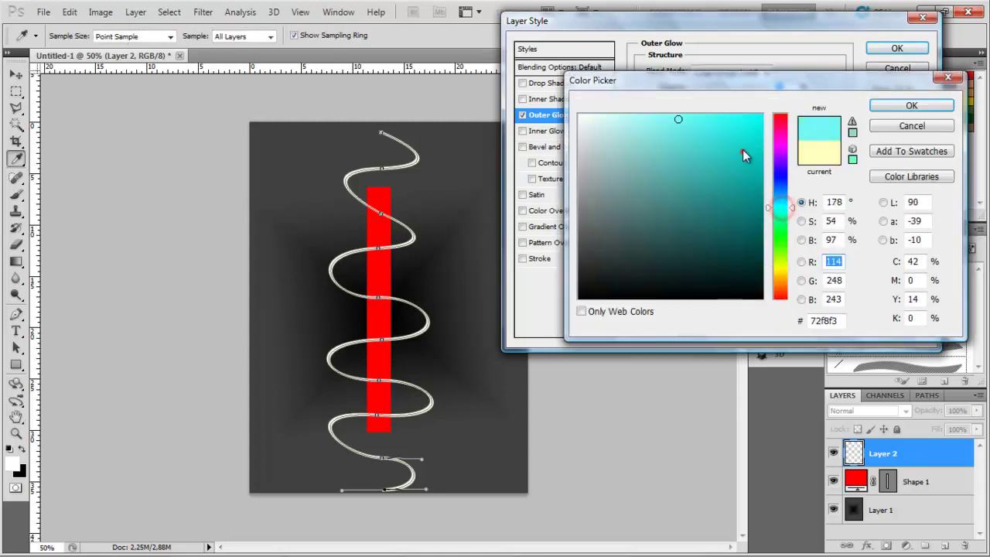
{"action": "left_click", "coordinate": [895, 106]}
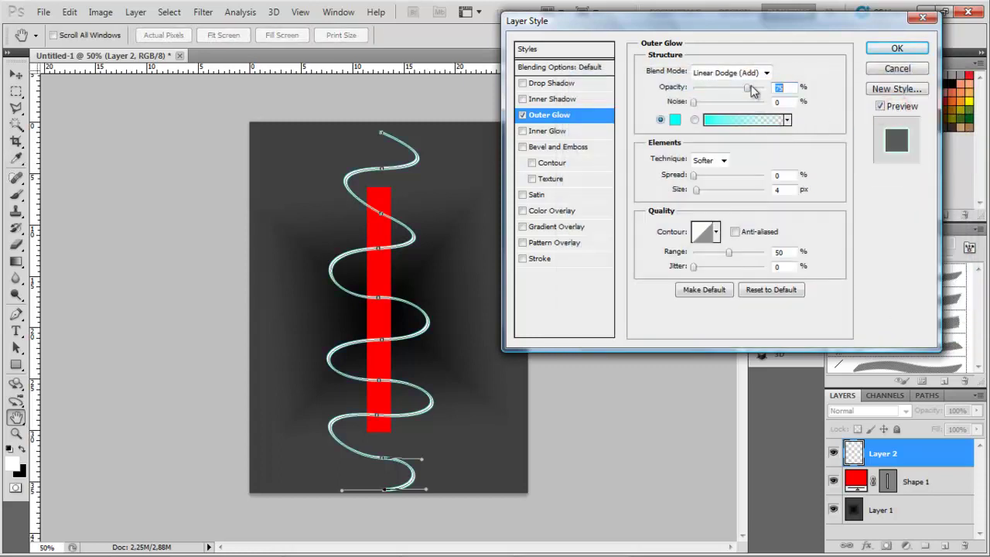
Set the Outer Glow blend mode to Lighten and its opacity to 91%.
{"action": "left_click", "coordinate": [764, 74]}
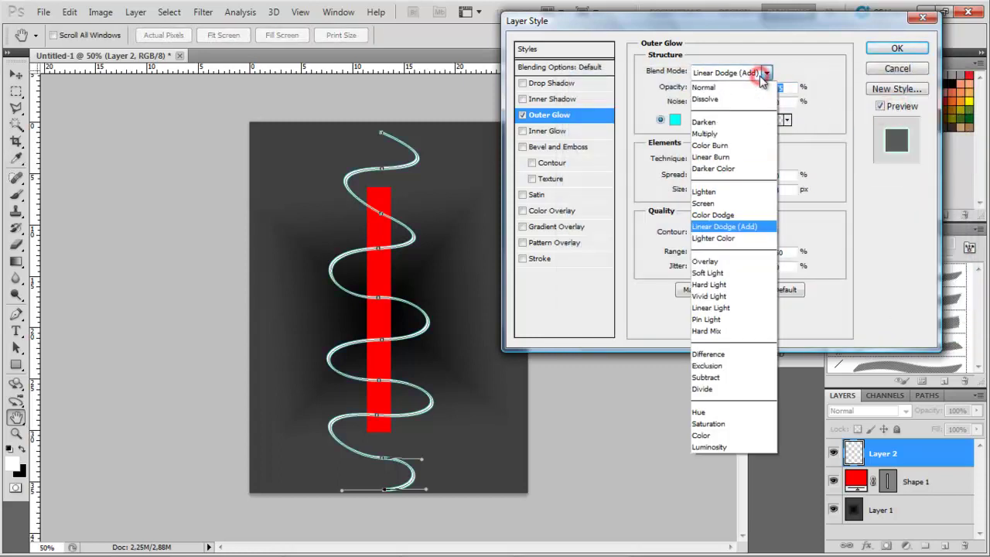
{"action": "left_click", "coordinate": [727, 195]}
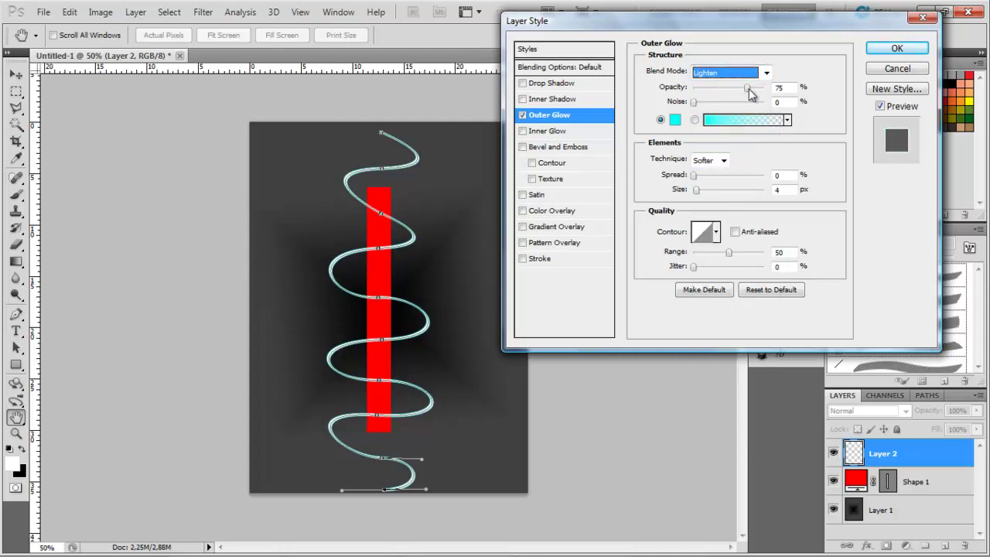
{"action": "left_click_drag", "start_coordinate": [747, 88], "coordinate": [759, 90]}
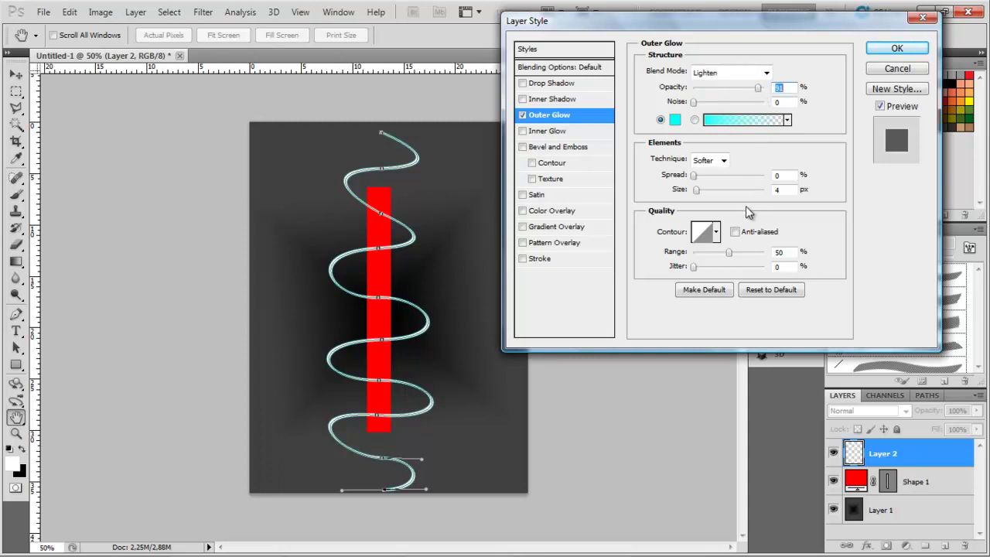
Give the Outer Glow a convex rounded contour and a size of 10 px, keeping the Softer technique.
{"action": "left_click", "coordinate": [716, 231]}
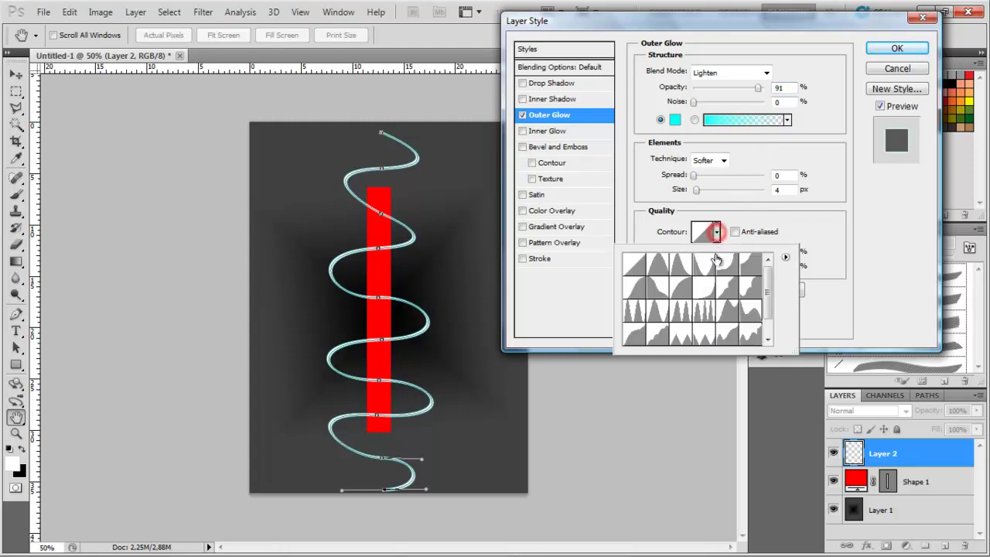
{"action": "left_click", "coordinate": [684, 284]}
{"action": "left_click", "coordinate": [742, 218]}
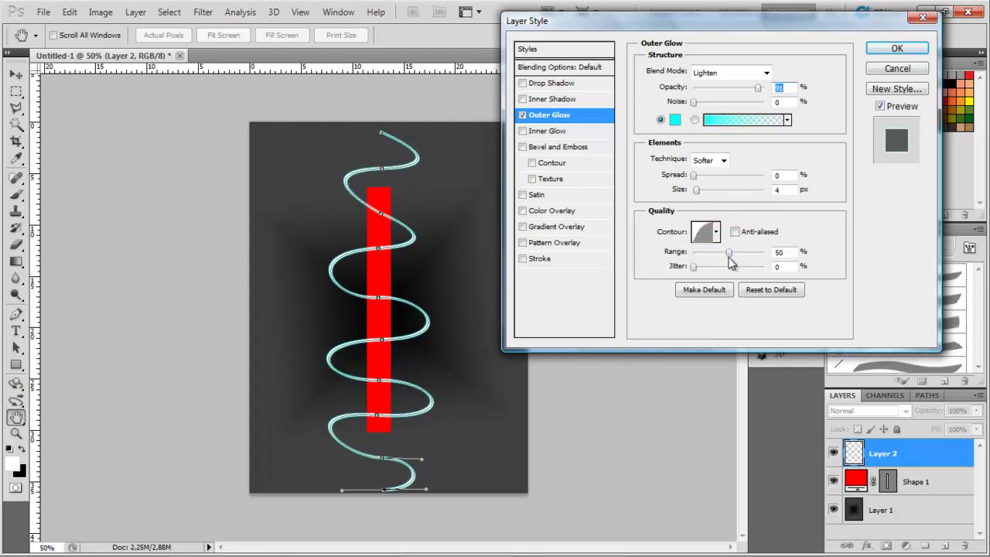
{"action": "left_click_drag", "start_coordinate": [696, 190], "coordinate": [702, 196]}
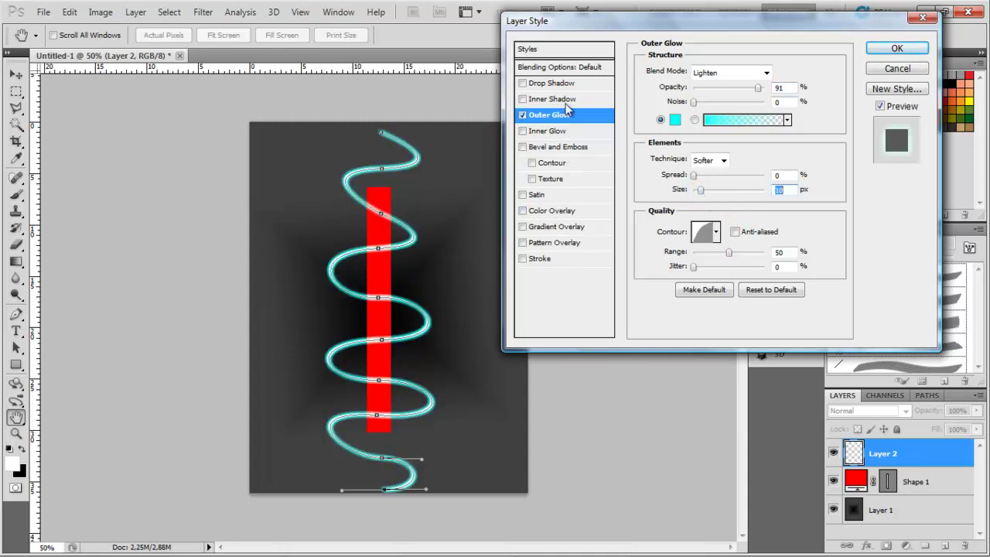
{"action": "left_click", "coordinate": [723, 162]}
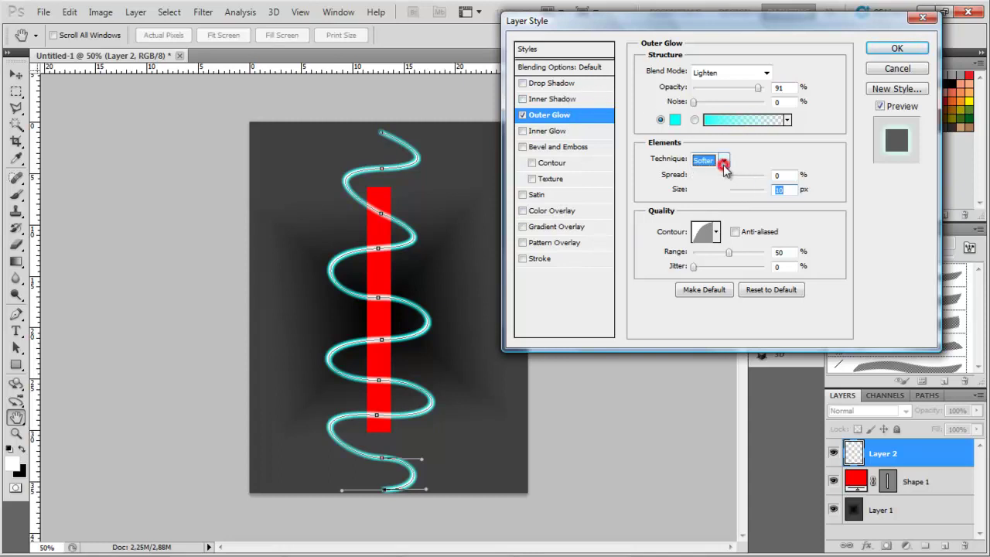
{"action": "left_click", "coordinate": [723, 164]}
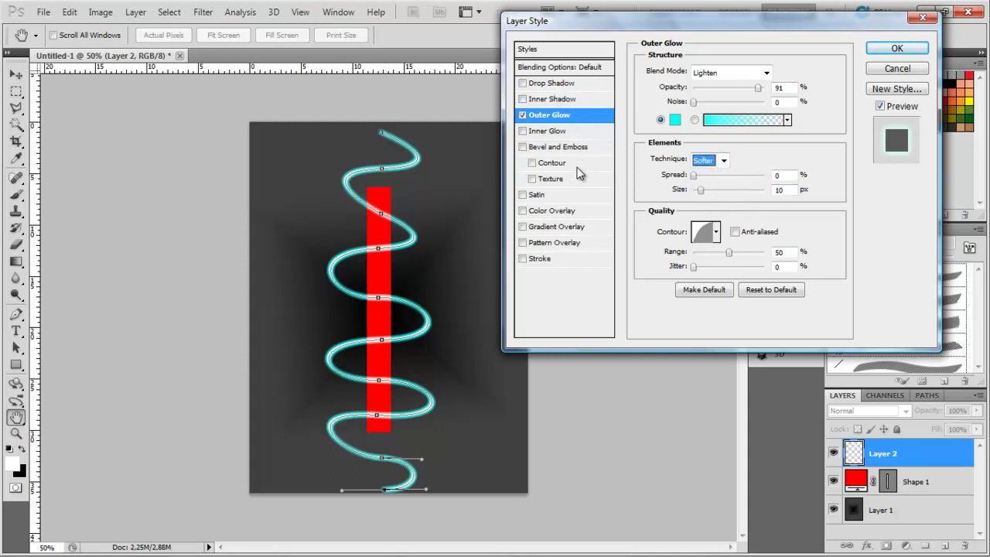
Add a Color Overlay to the winding line and make its colour light cyan.
{"action": "left_click", "coordinate": [562, 212]}
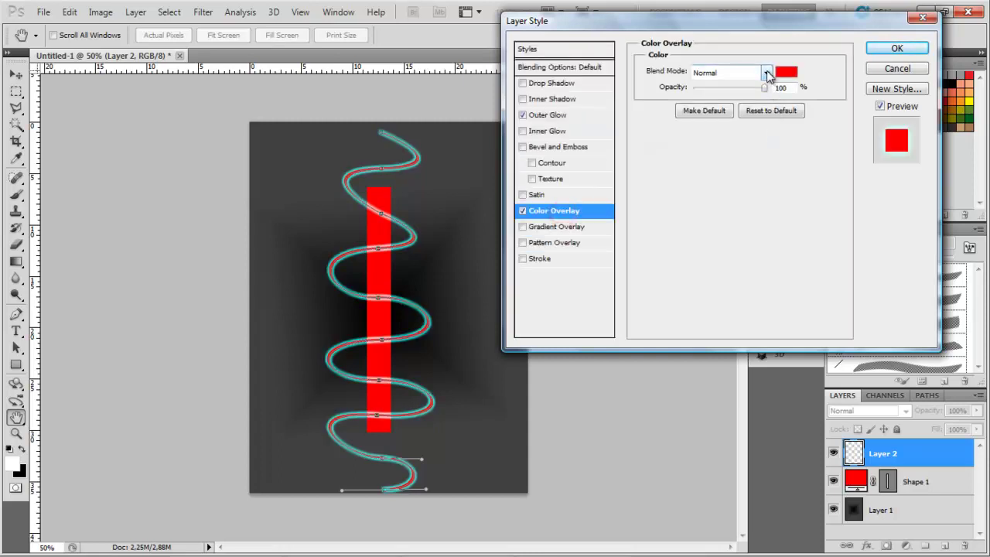
{"action": "left_click", "coordinate": [767, 73]}
{"action": "left_click", "coordinate": [766, 74]}
{"action": "left_click", "coordinate": [784, 74]}
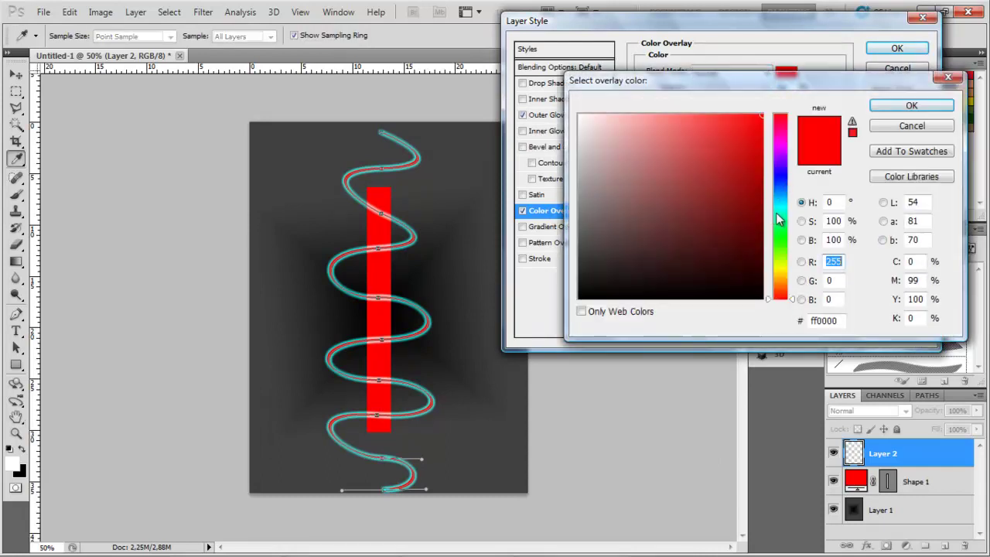
{"action": "left_click", "coordinate": [778, 204]}
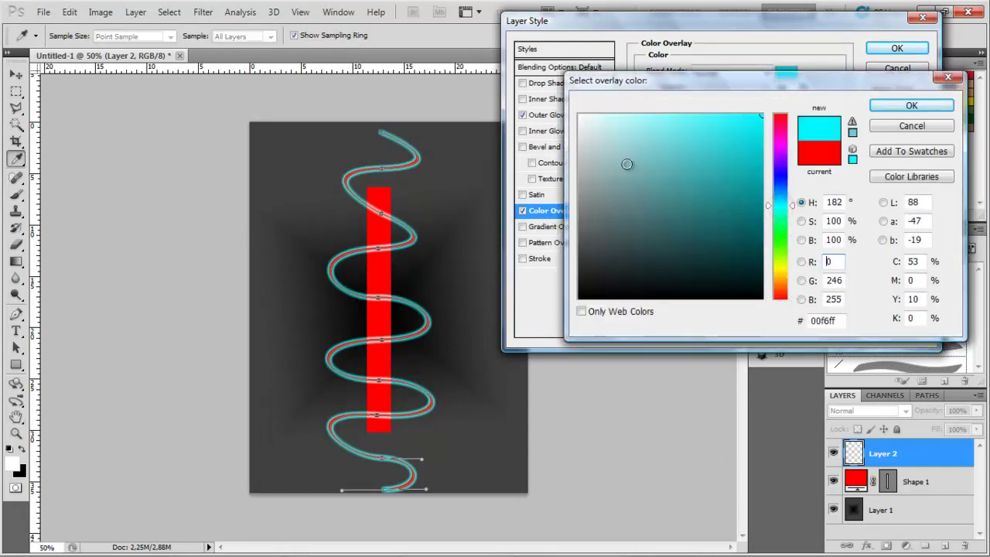
{"action": "left_click_drag", "start_coordinate": [627, 162], "coordinate": [670, 115]}
{"action": "left_click", "coordinate": [894, 109]}
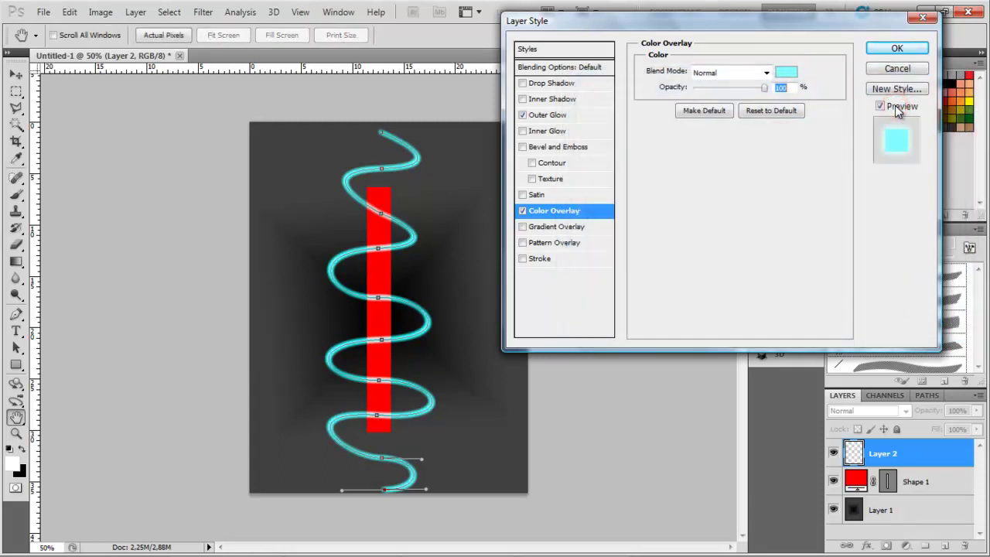
Set the Color Overlay blend mode to Dissolve, apply the layer style and hide the path outline.
{"action": "left_click", "coordinate": [766, 73]}
{"action": "left_click", "coordinate": [765, 99]}
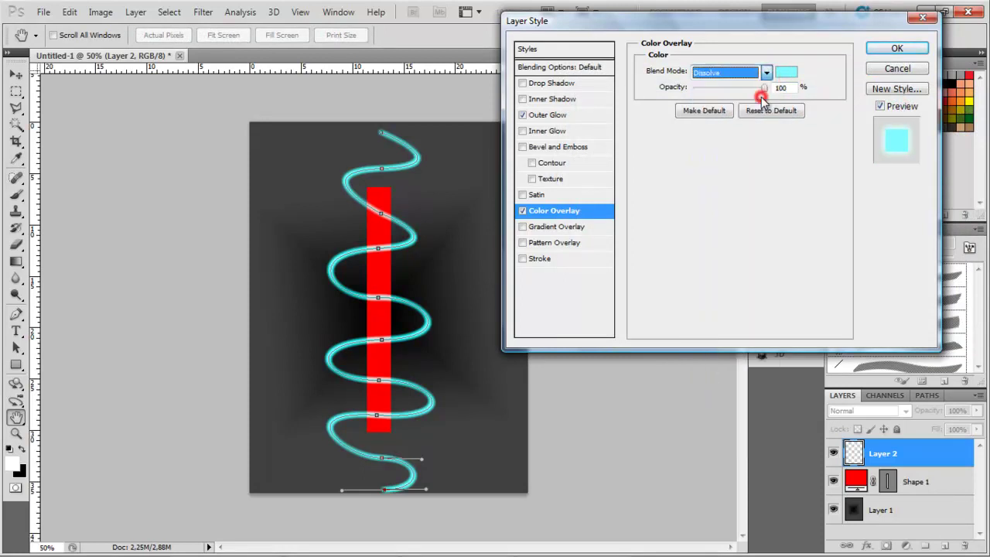
{"action": "left_click", "coordinate": [895, 47]}
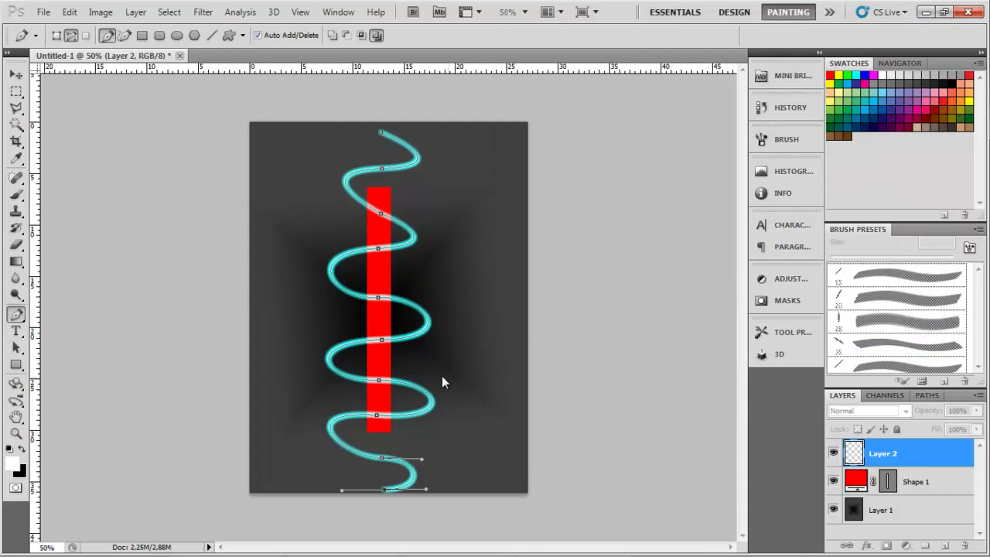
{"action": "key", "text": "Return"}
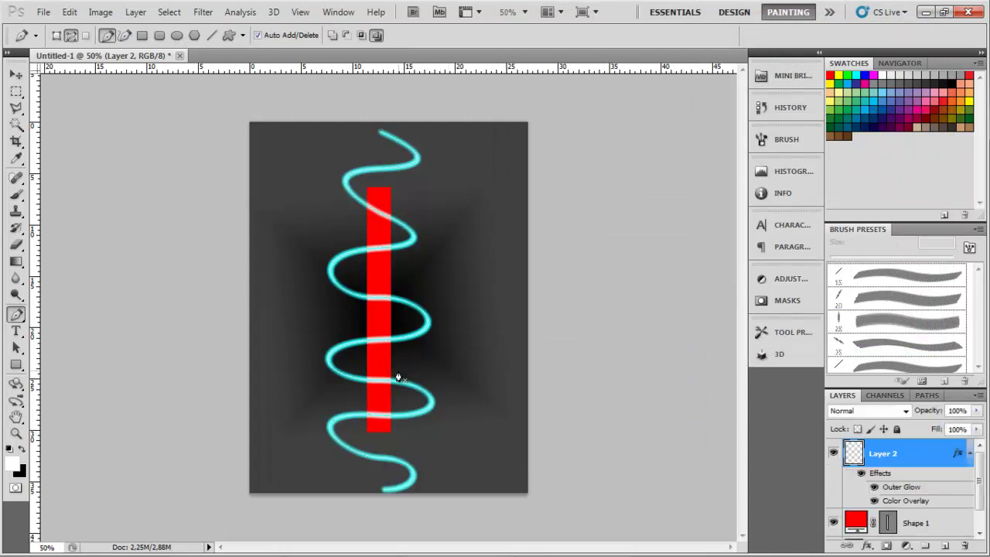
Erase the light line's tail below the red bar using the Eraser with the narrow upright 28 px calligraphic tip.
{"action": "left_click", "coordinate": [16, 244]}
{"action": "left_click", "coordinate": [72, 35]}
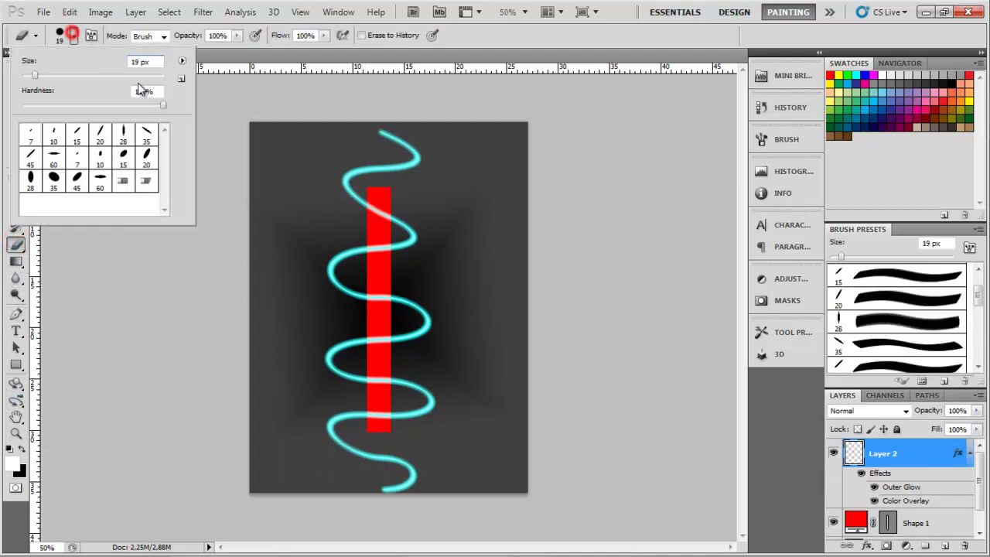
{"action": "left_click", "coordinate": [124, 139]}
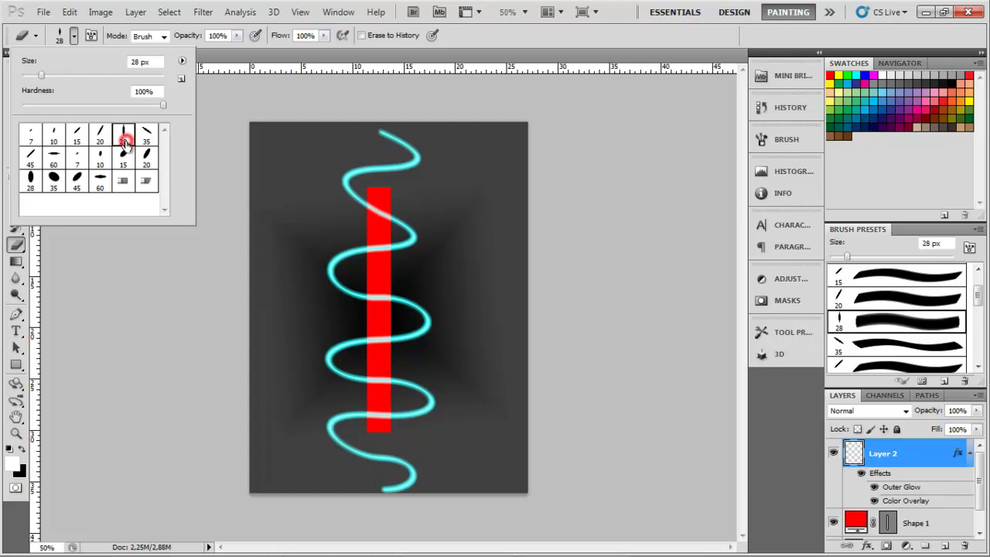
{"action": "left_click", "coordinate": [74, 36]}
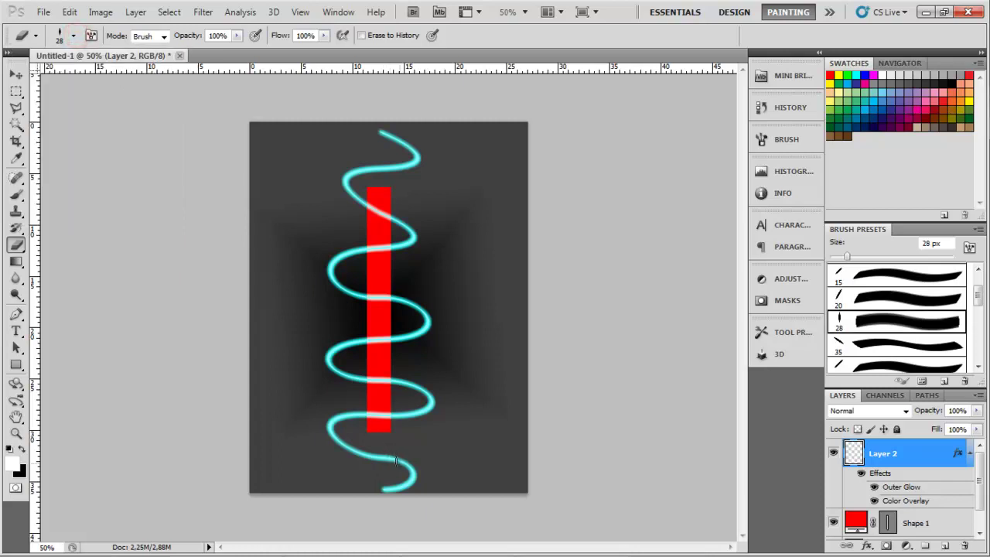
{"action": "mouse_move", "coordinate": [396, 462]}
{"action": "left_mouse_down"}
{"action": "mouse_move", "coordinate": [376, 456]}
{"action": "mouse_move", "coordinate": [409, 465]}
{"action": "mouse_move", "coordinate": [414, 479]}
{"action": "mouse_move", "coordinate": [403, 484]}
{"action": "mouse_move", "coordinate": [334, 436]}
{"action": "mouse_move", "coordinate": [340, 443]}
{"action": "left_mouse_up"}
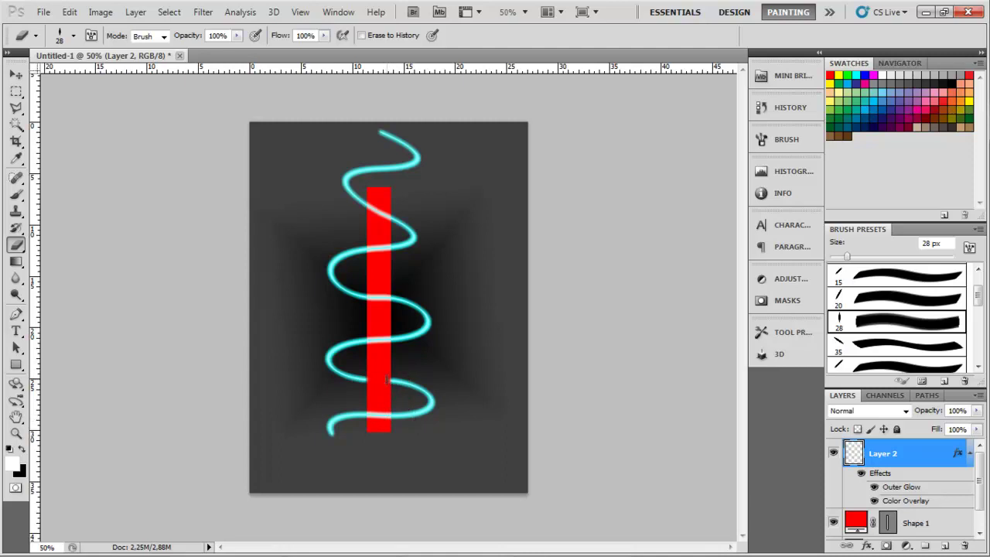
Erase every other crossing of the light line over the red bar and trim the line's upper end.
{"action": "left_click", "coordinate": [390, 382]}
{"action": "left_click_drag", "start_coordinate": [368, 297], "coordinate": [390, 298]}
{"action": "left_click_drag", "start_coordinate": [368, 205], "coordinate": [378, 210]}
{"action": "left_click_drag", "start_coordinate": [375, 209], "coordinate": [380, 210]}
{"action": "left_click_drag", "start_coordinate": [386, 223], "coordinate": [390, 222]}
{"action": "mouse_move", "coordinate": [406, 151]}
{"action": "left_mouse_down"}
{"action": "mouse_move", "coordinate": [393, 133]}
{"action": "mouse_move", "coordinate": [374, 130]}
{"action": "mouse_move", "coordinate": [416, 158]}
{"action": "left_mouse_up"}
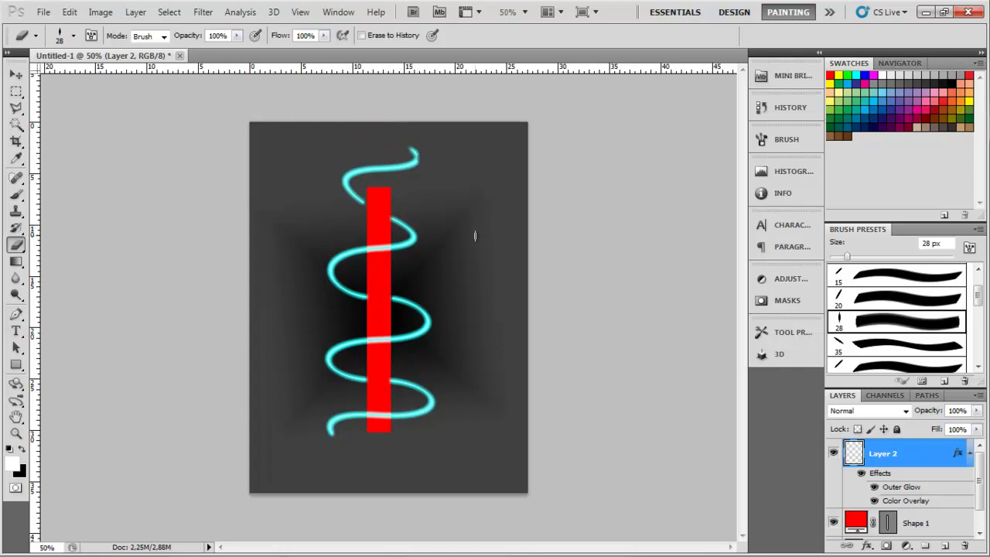